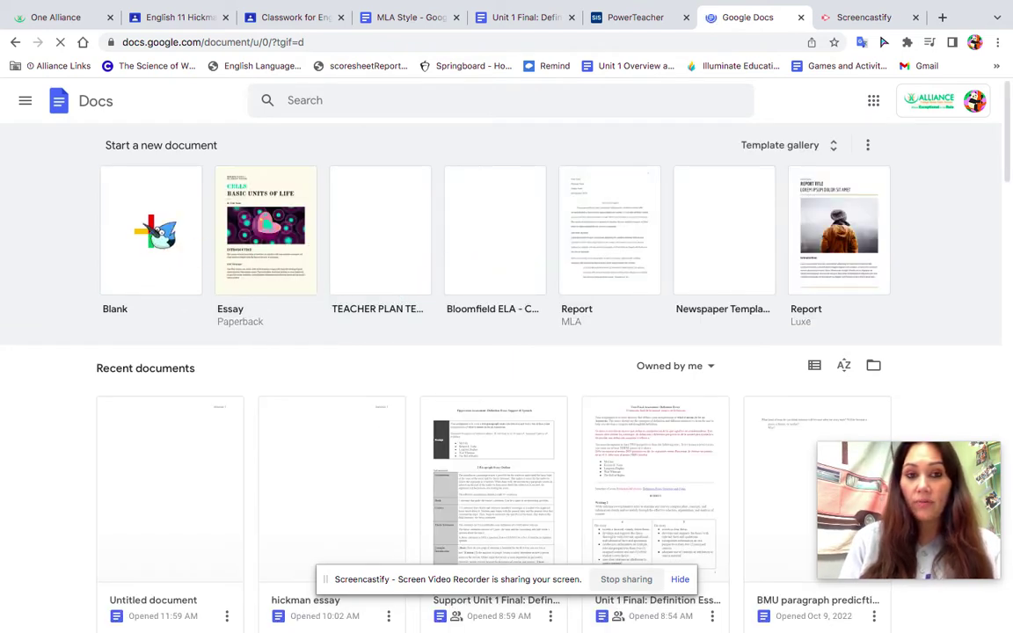
- Create a new blank Google Docs document from the Docs home page
left_click(165, 237)
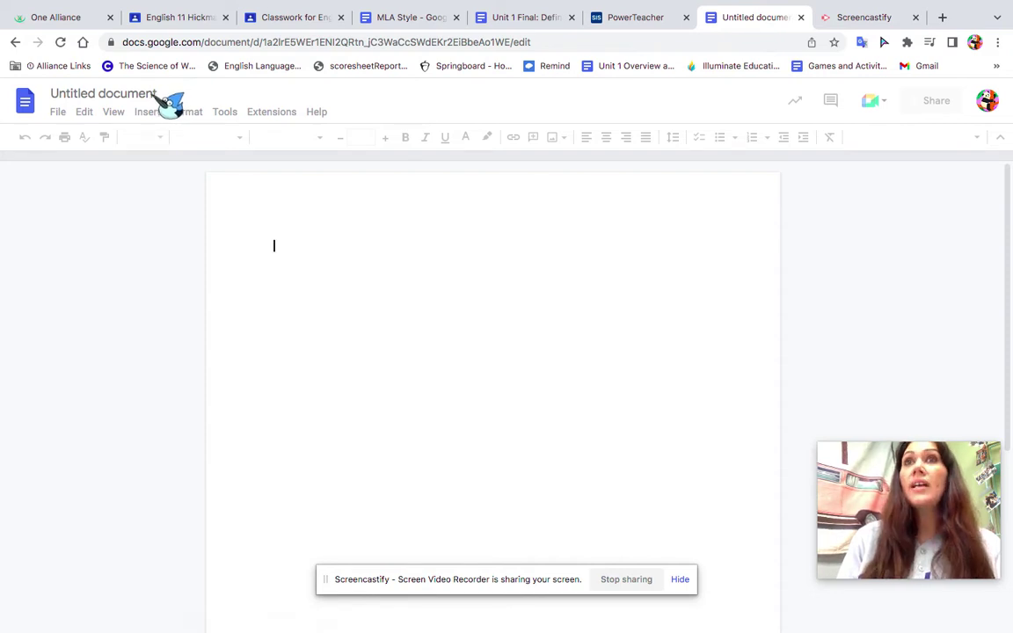
left_click(156, 96)
- Change the document title from Untitled document to MLA
key("BackSpace")
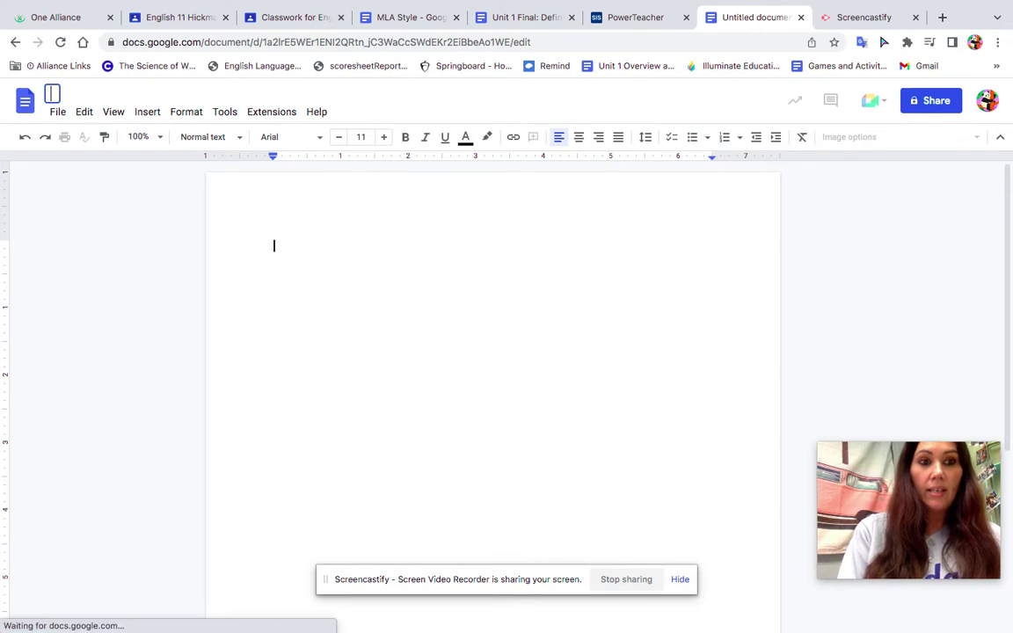
type("MLA")
key("Return")
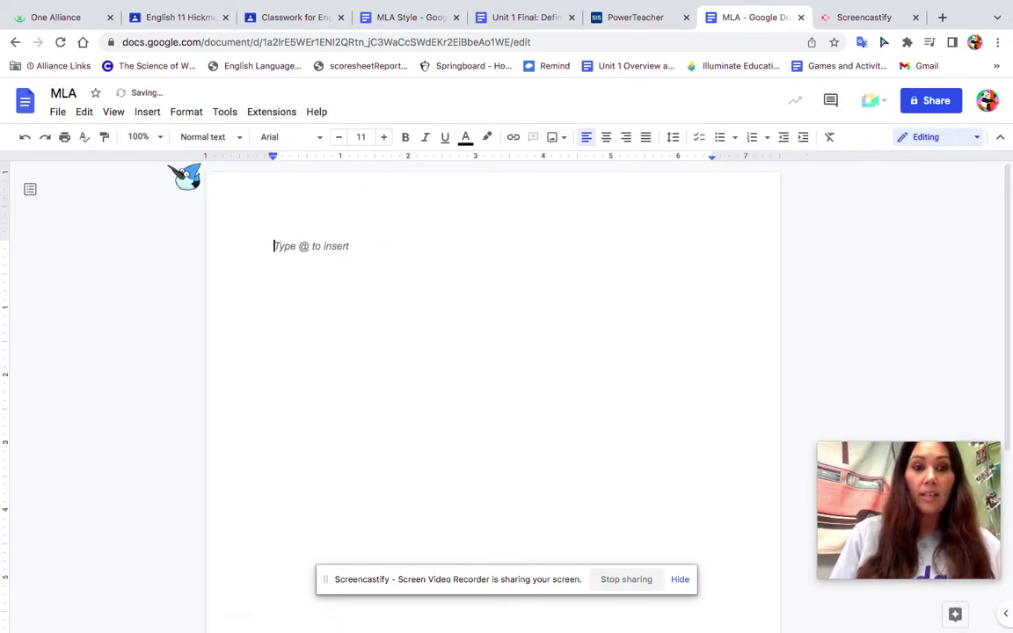
left_click(148, 112)
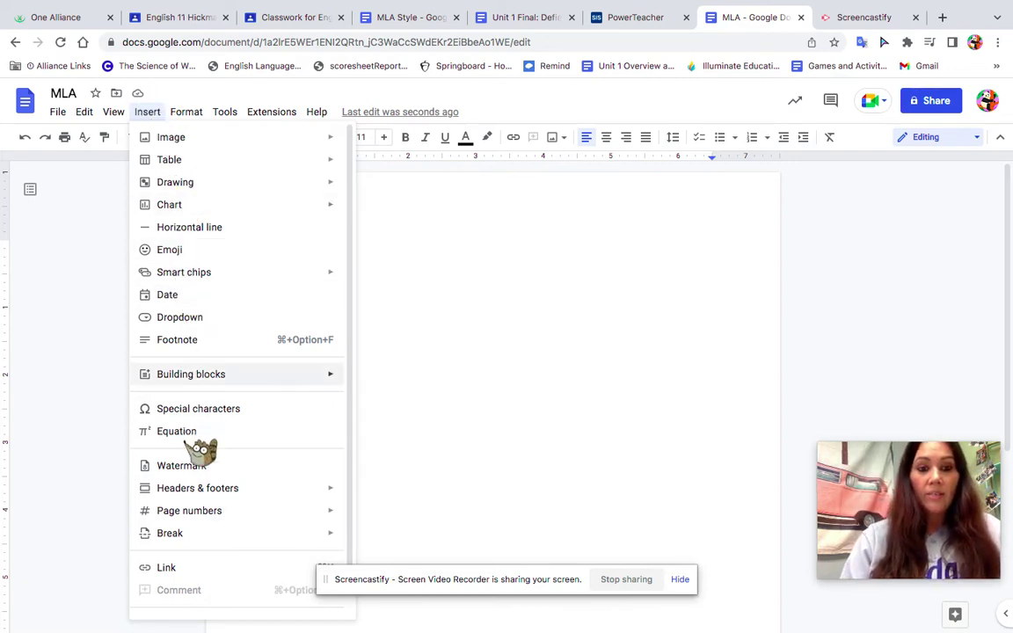
- Add top-right header page numbers, with the author's last name before the number
mouse_move(335, 511)
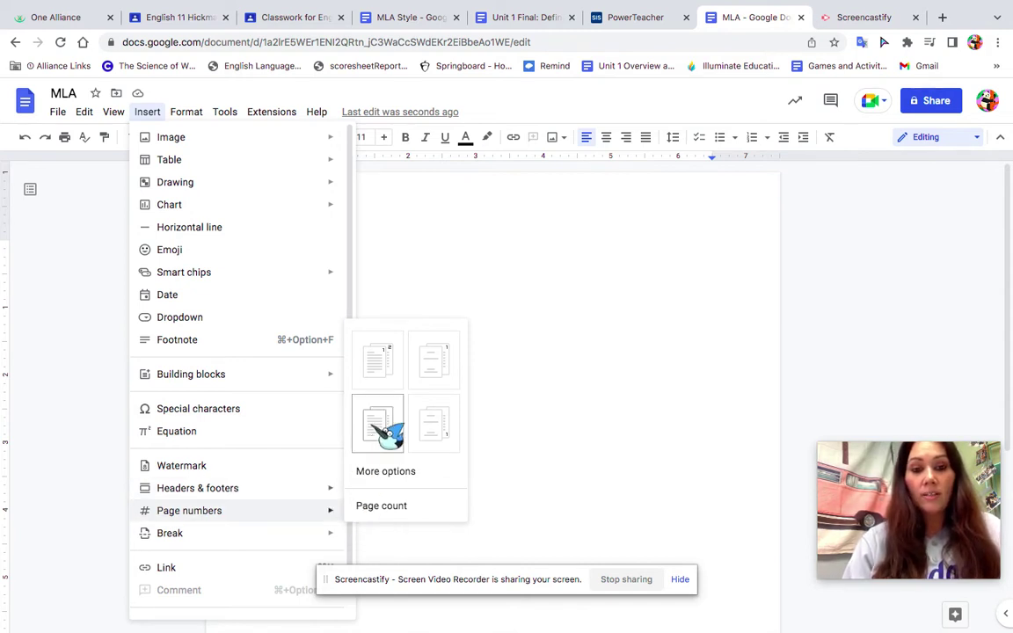
left_click(380, 357)
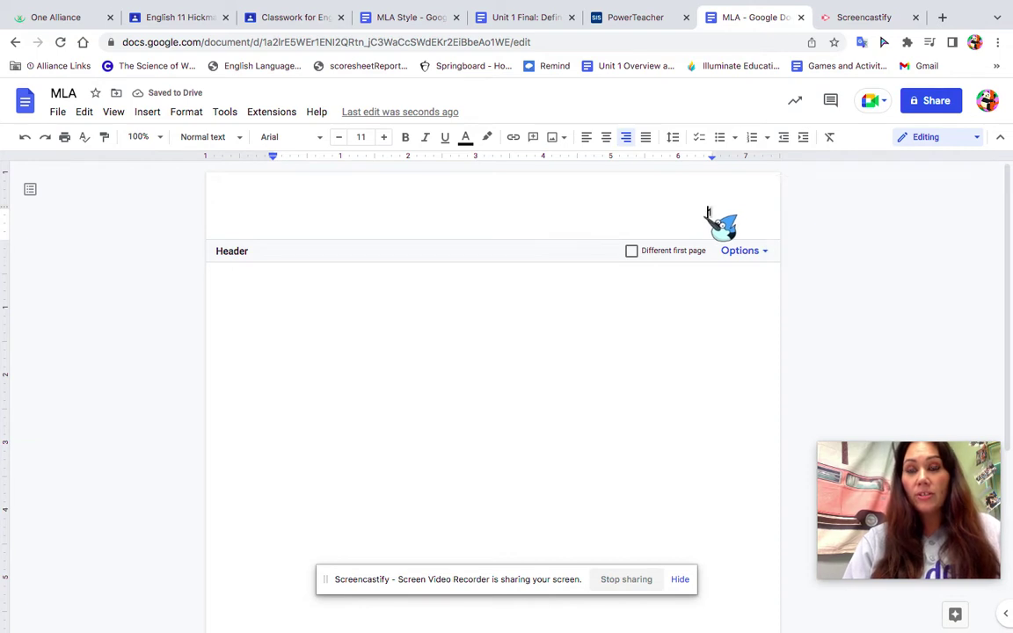
type("Hickman 1")
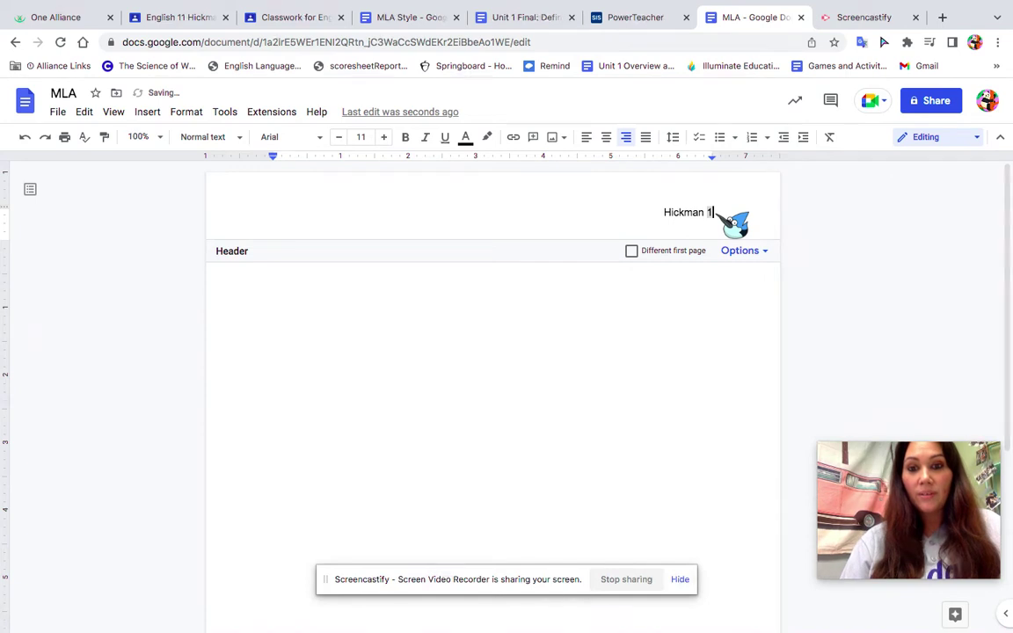
left_click(651, 387)
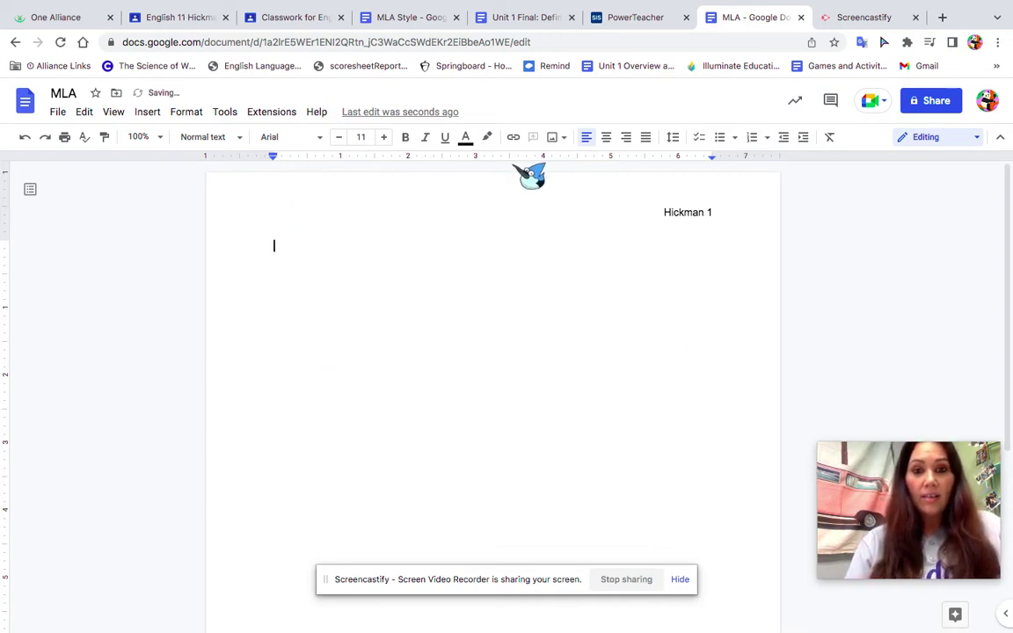
- Set the body to Double line spacing, Times New Roman font, size 12
left_click(683, 140)
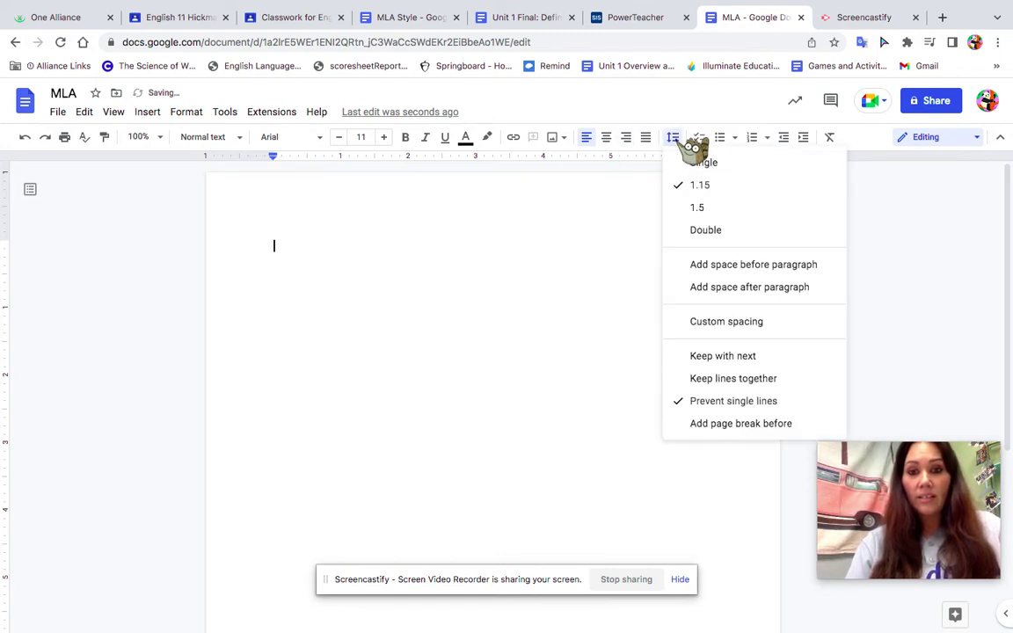
left_click(708, 231)
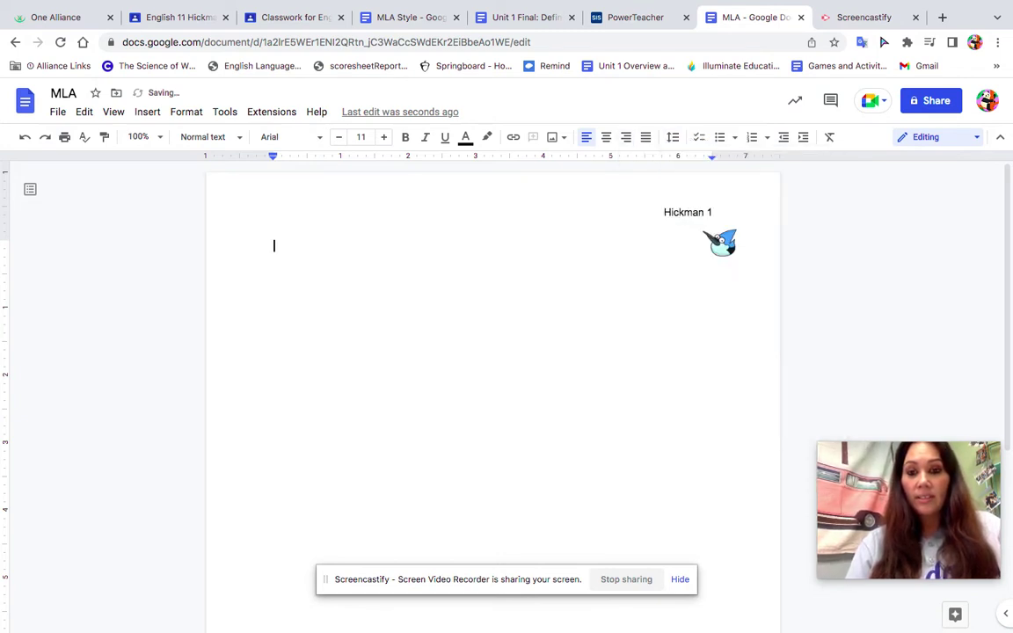
left_click(323, 141)
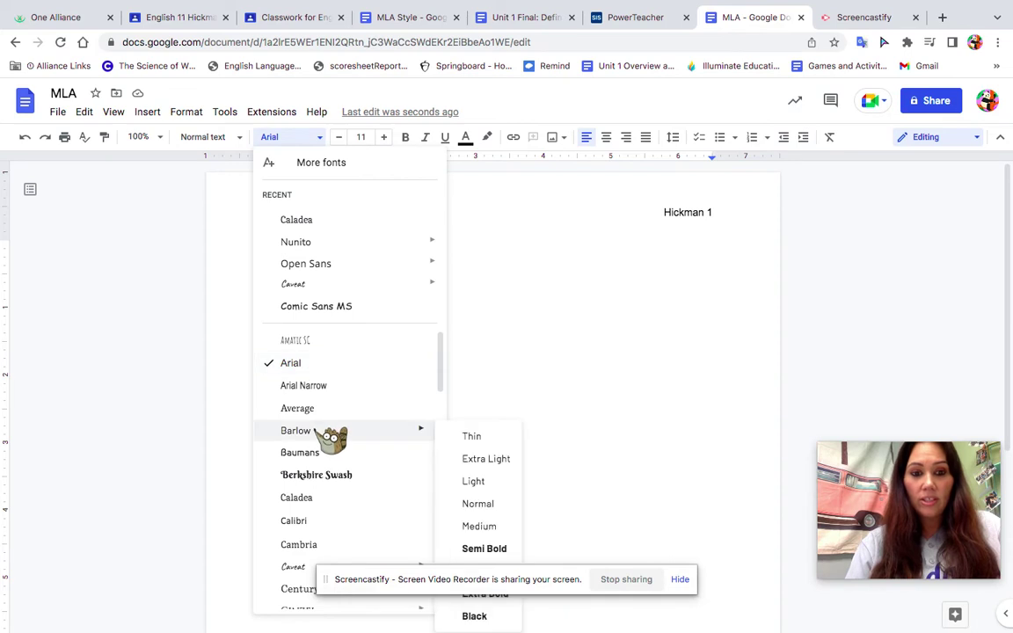
scroll(331, 437, "down", 5)
scroll(331, 437, "down", 8)
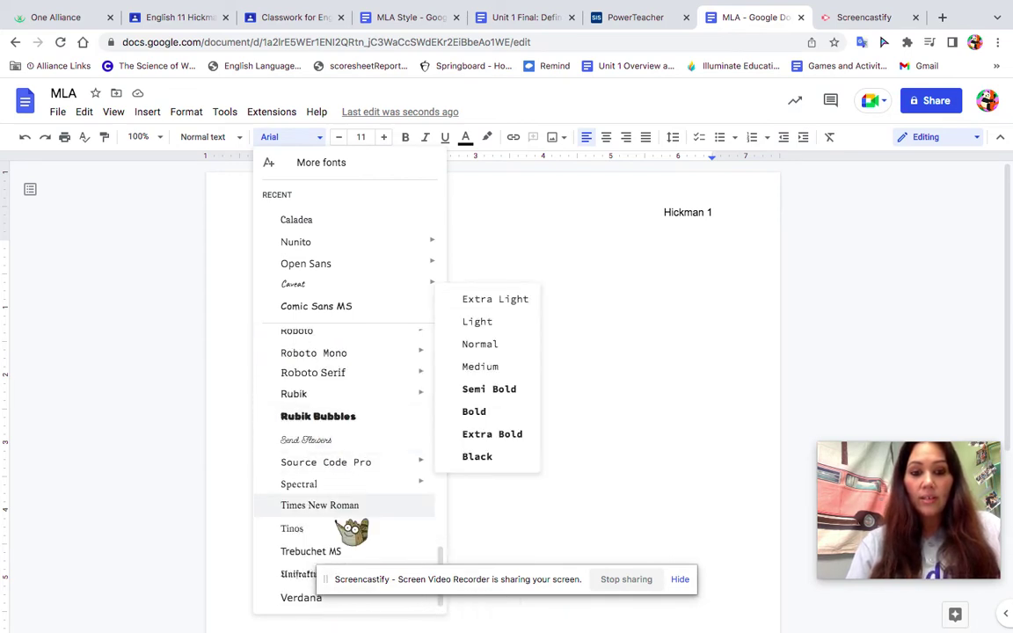
left_click(330, 508)
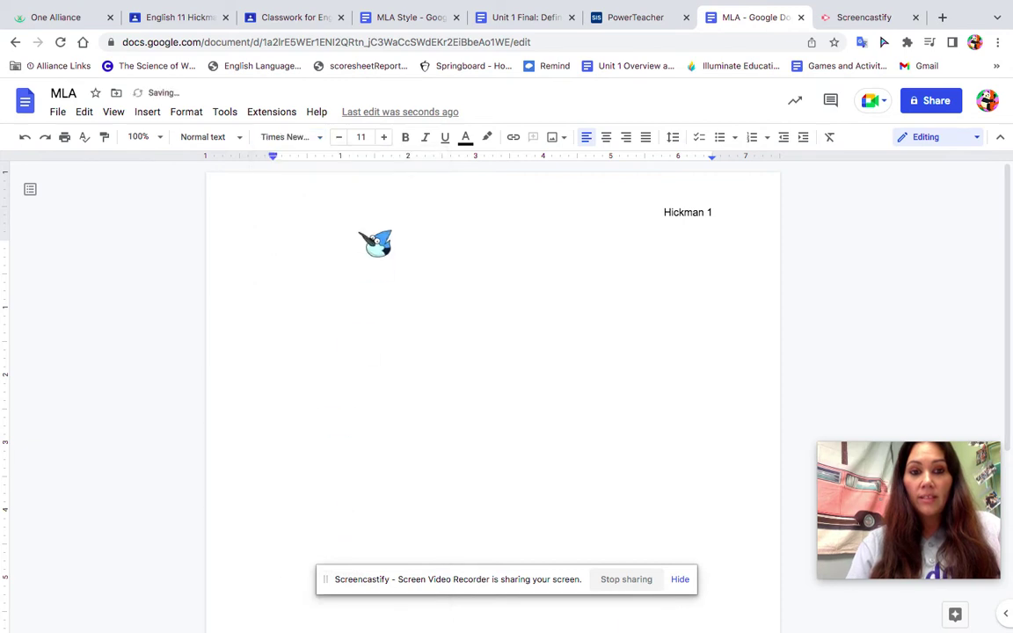
left_click(384, 137)
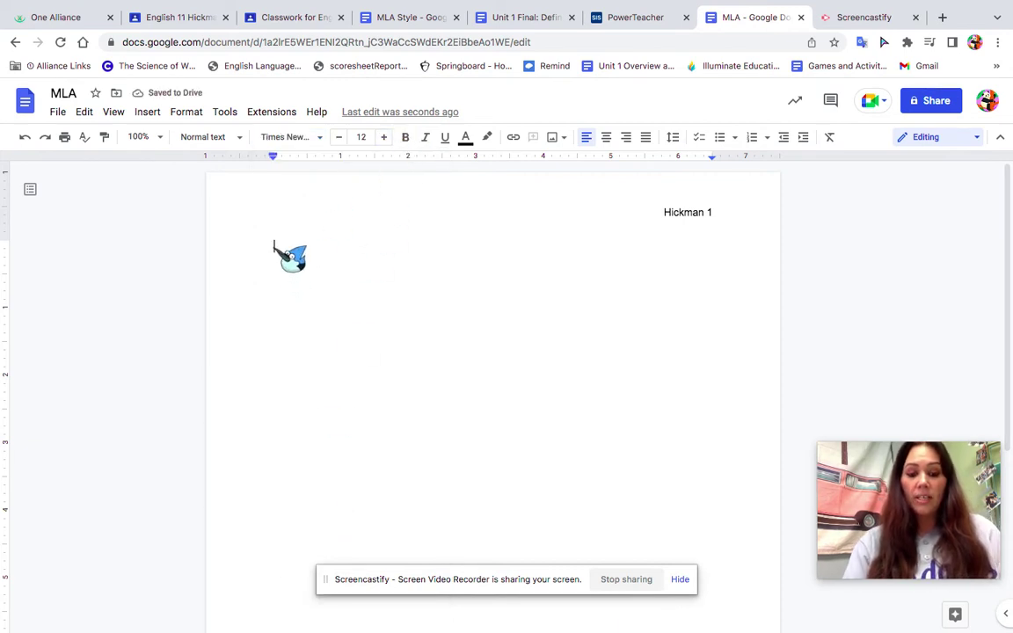
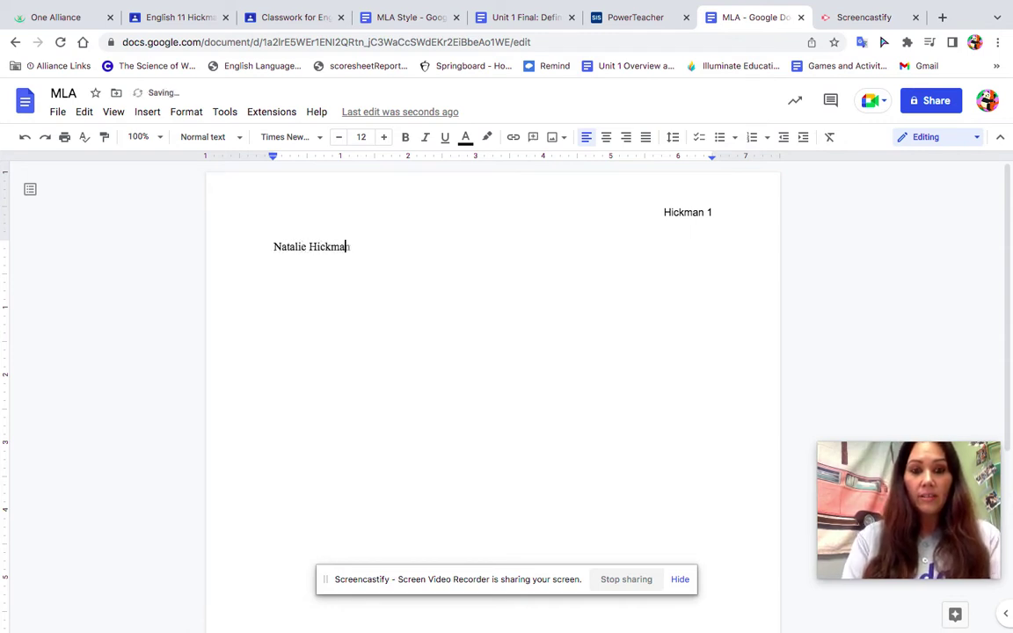
- Type the heading lines: student's name, teacher's name, English 11, 20 October 2022
key("Return")
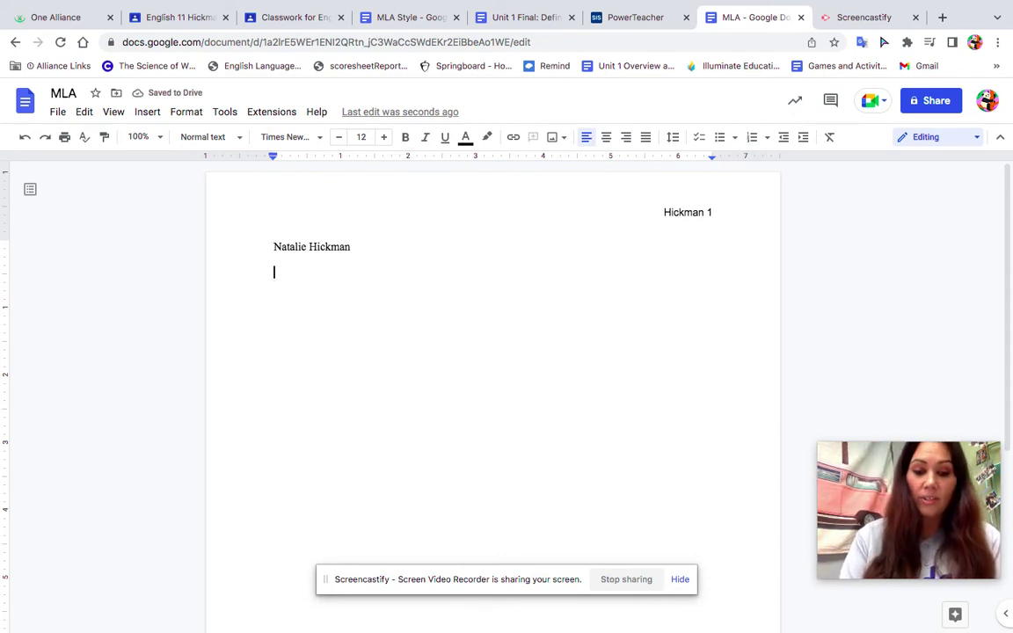
type("Ms. Hickman")
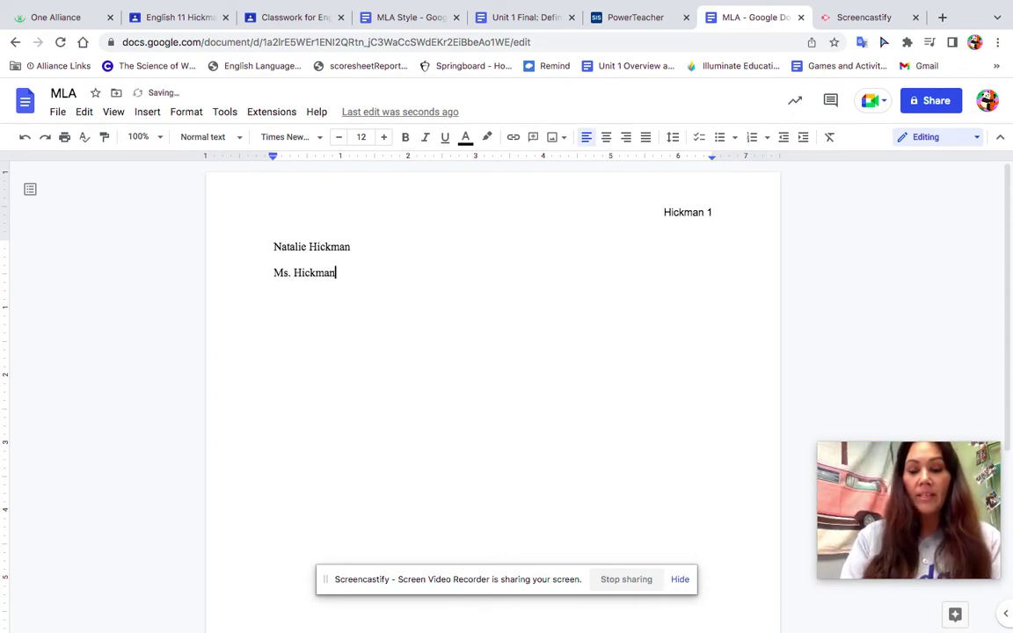
key("Return")
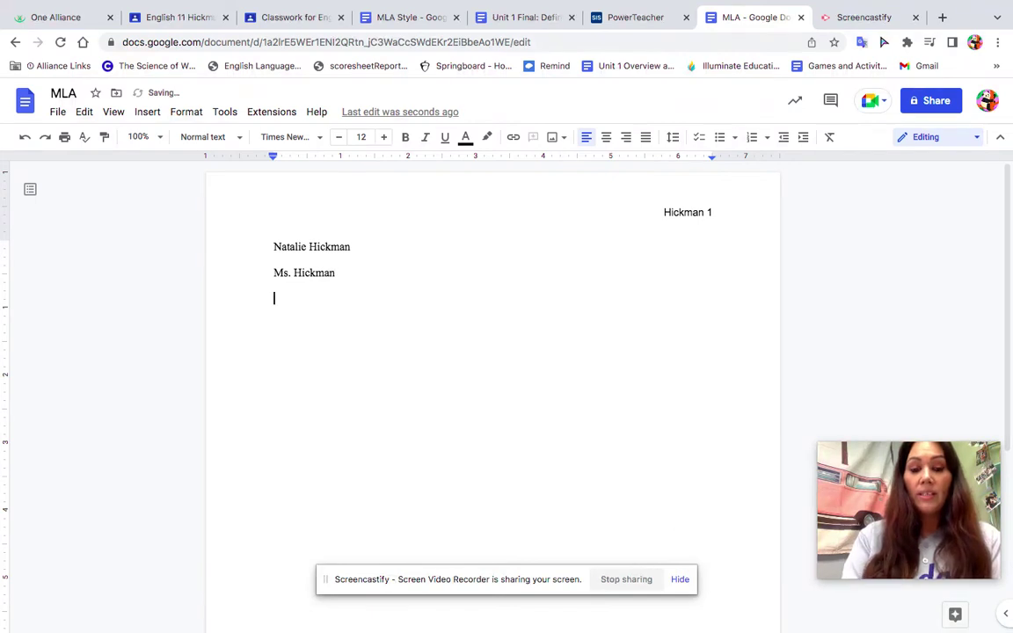
type("English 11")
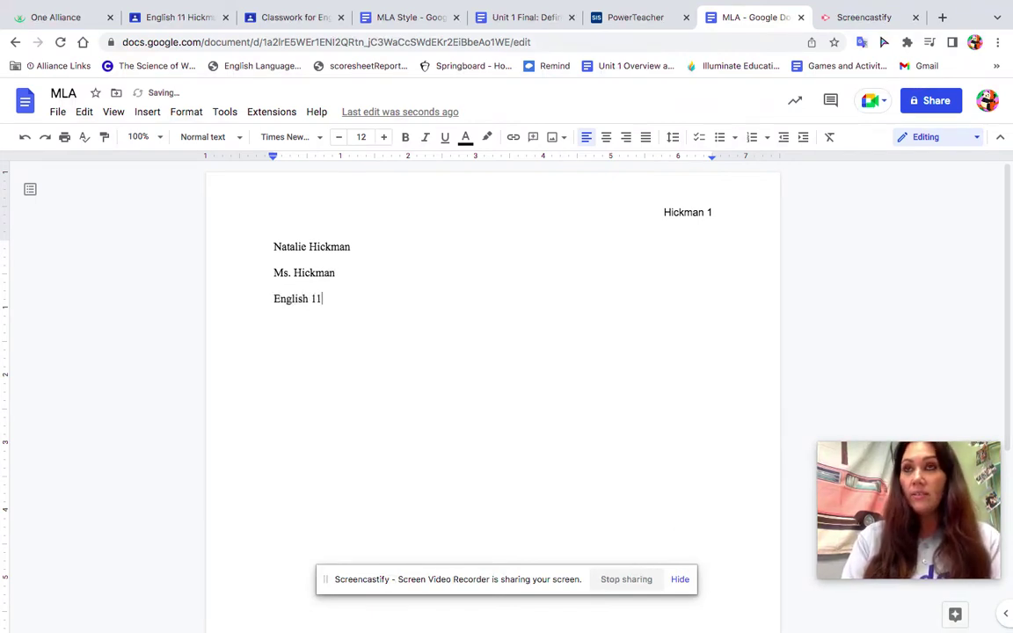
key("Return")
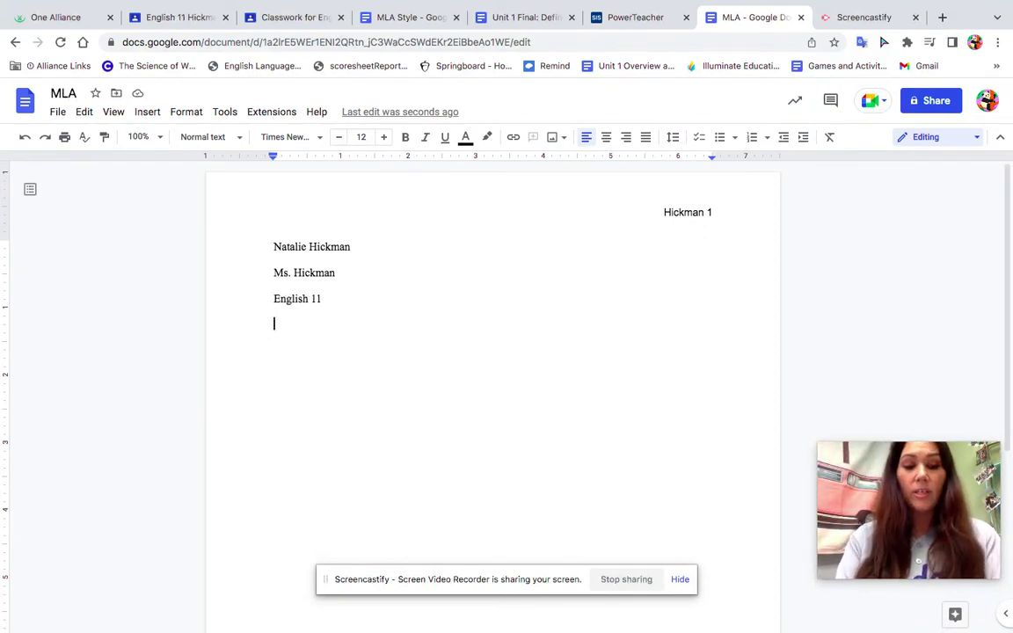
type("20")
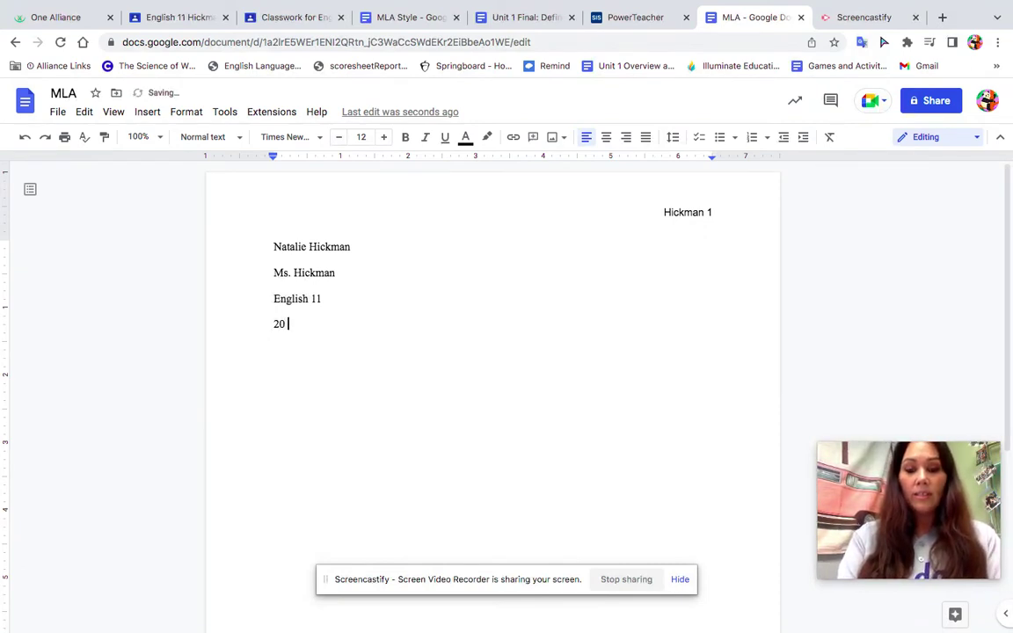
type(" October")
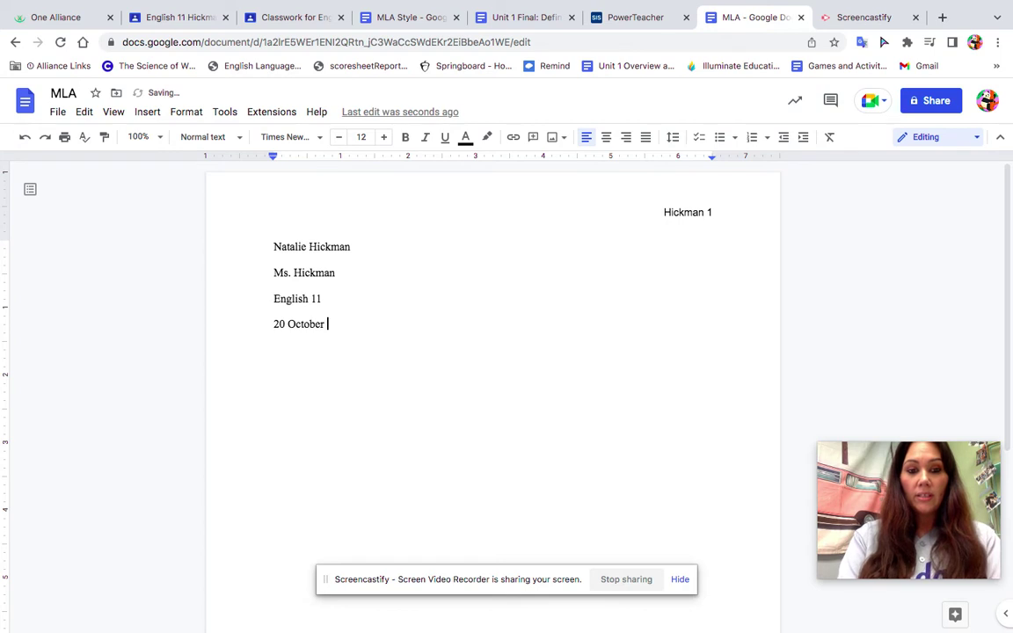
type(" 2022")
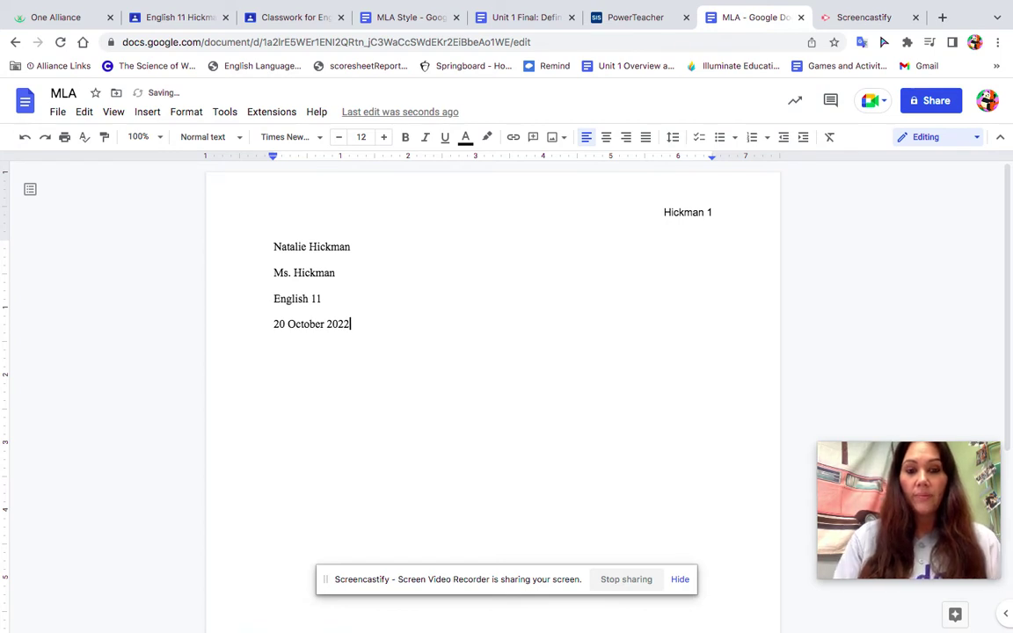
key("Return")
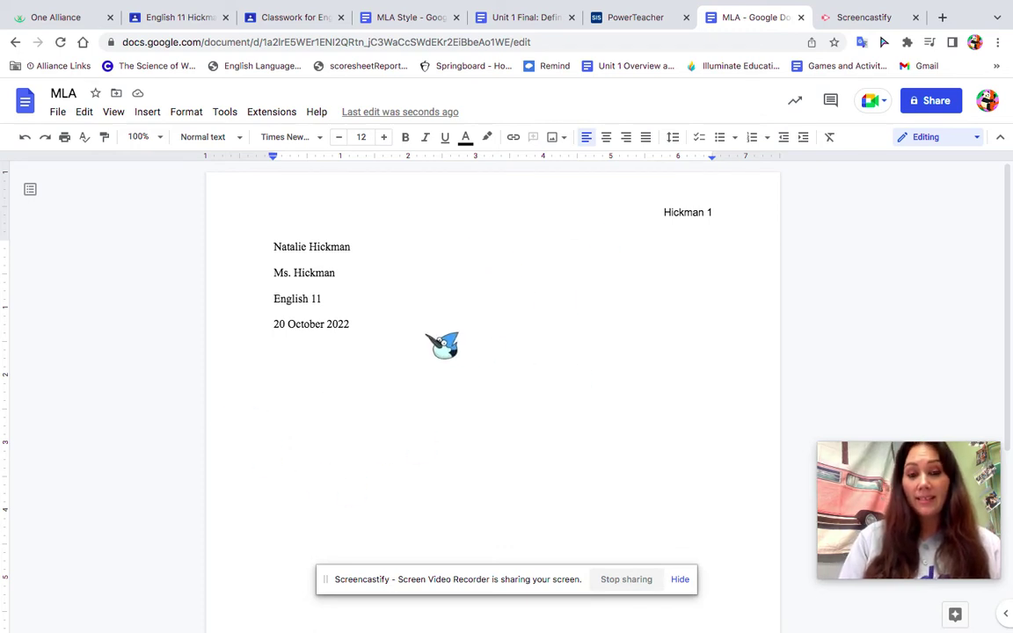
- Add the centered title 'Essay 1' and left-align the line after it
left_click(607, 139)
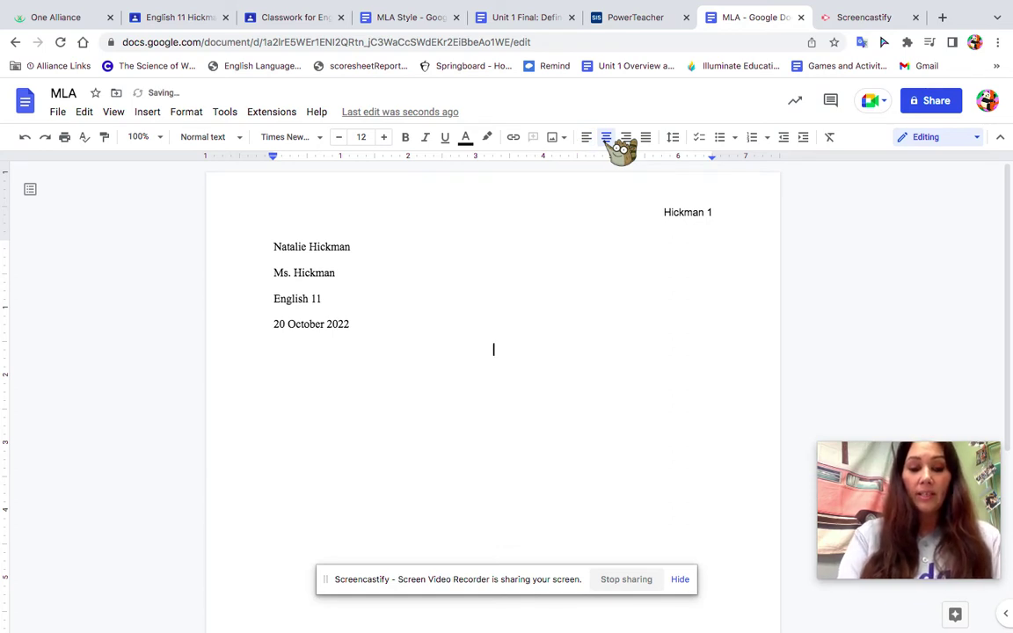
type("Essay 1")
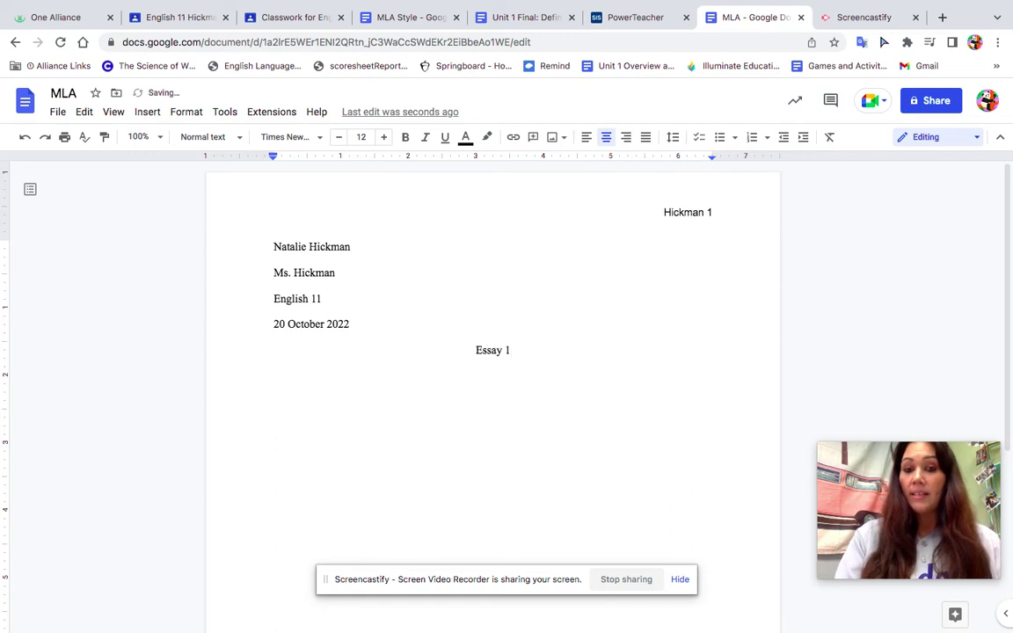
key("Return")
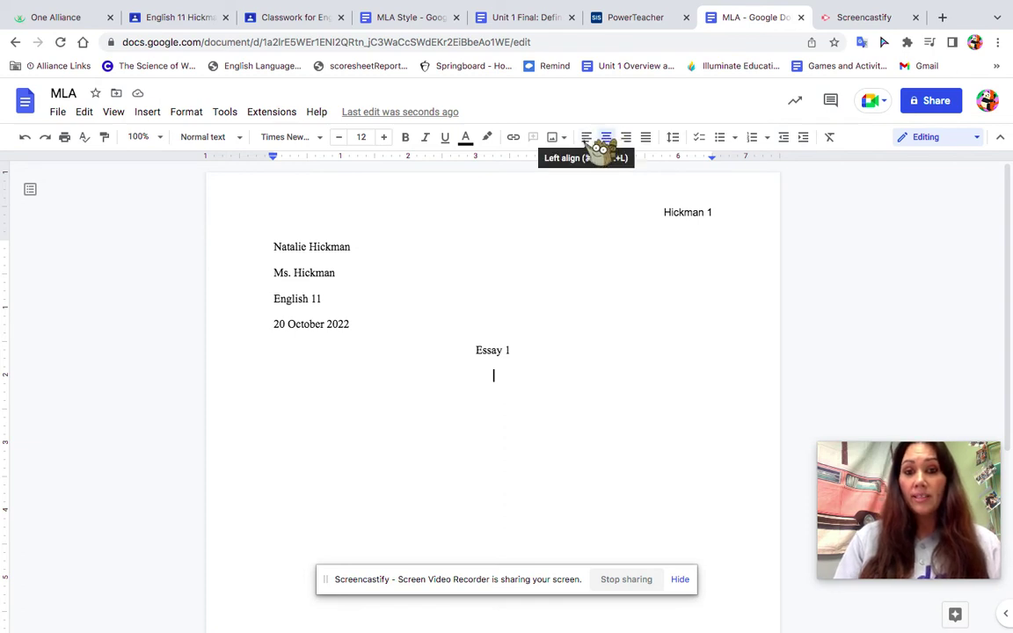
left_click(586, 138)
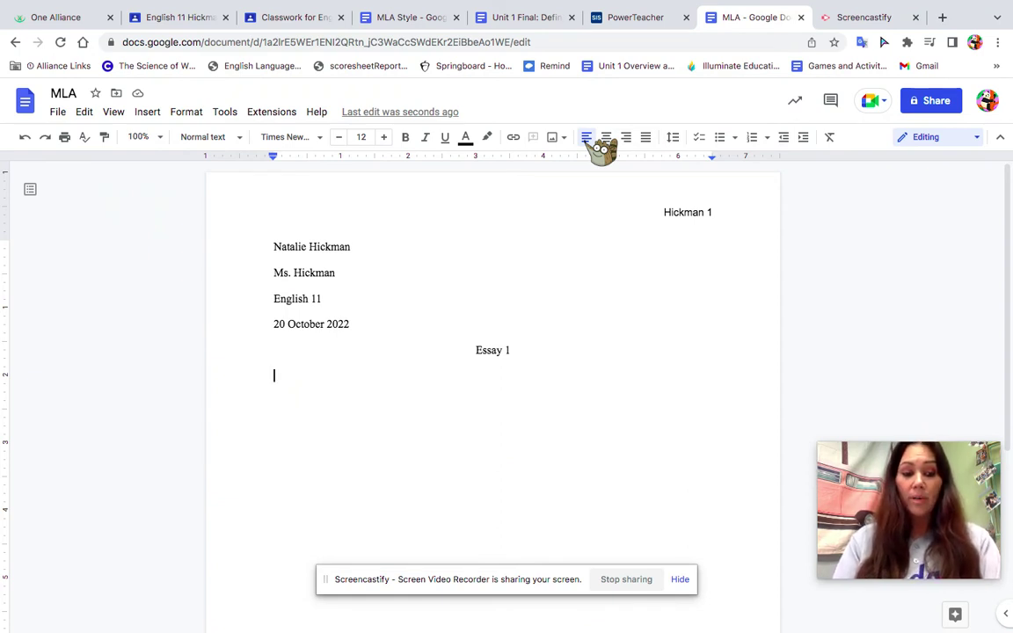
- Indent the first line and type placeholder text starting with quotation marks
key("Tab")
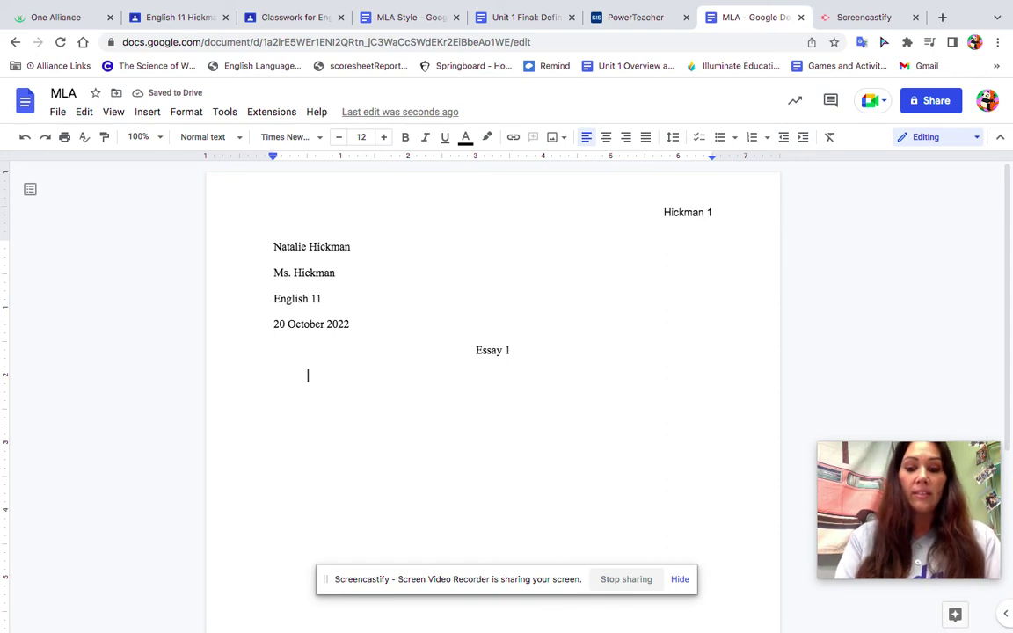
type("\"....")
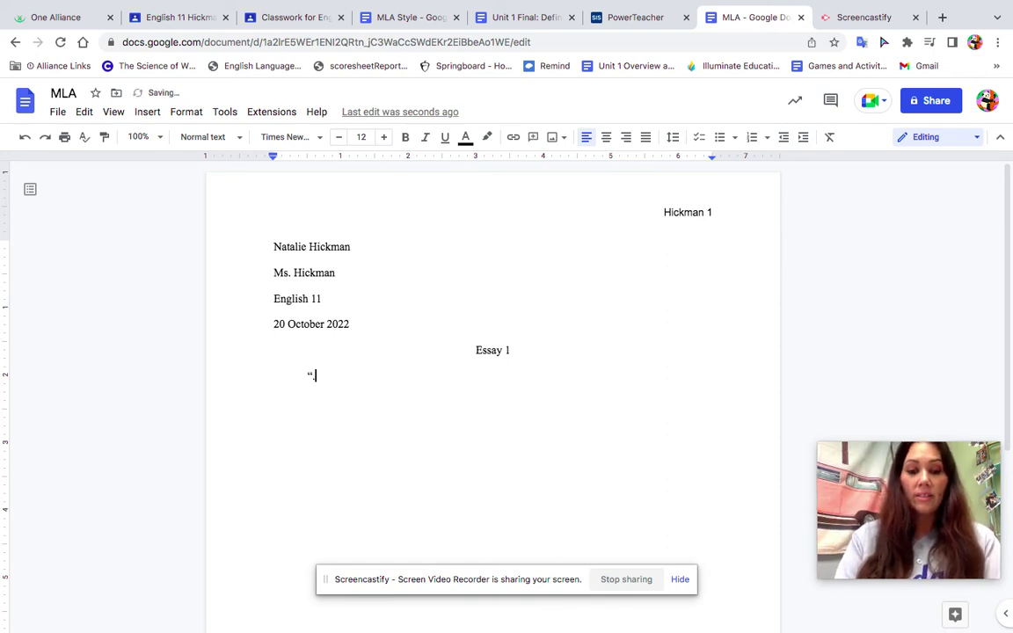
type("\"")
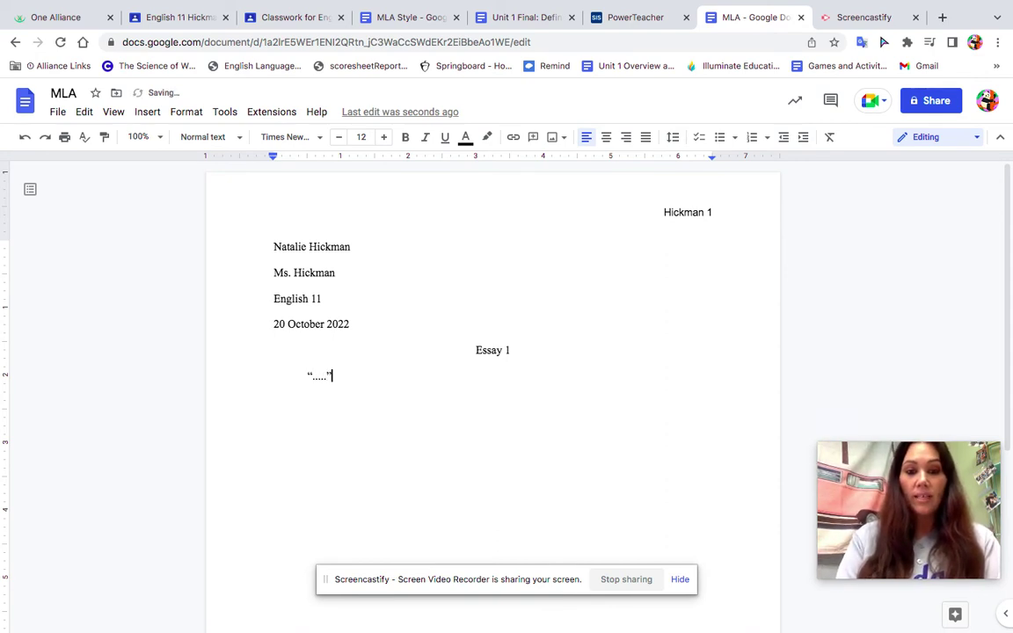
type("ijfjf")
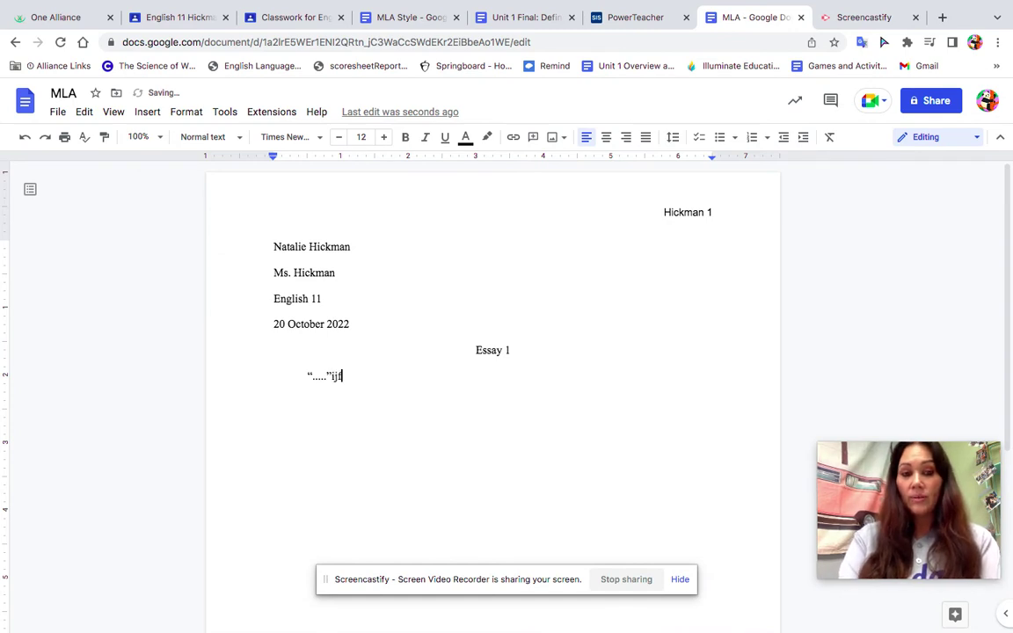